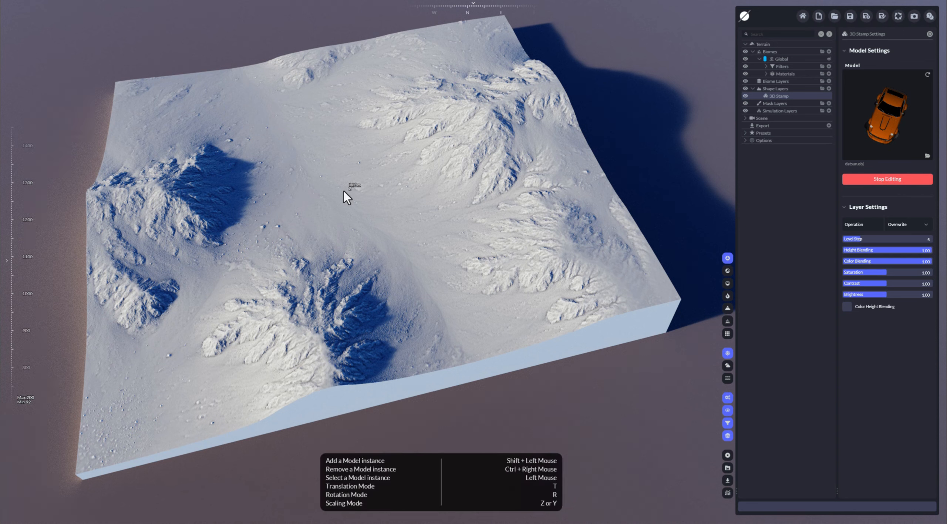
Place one instance of the car model near the middle of the terrain, shift it slightly sideways and raise it above the ground.
shift+click(357, 178)
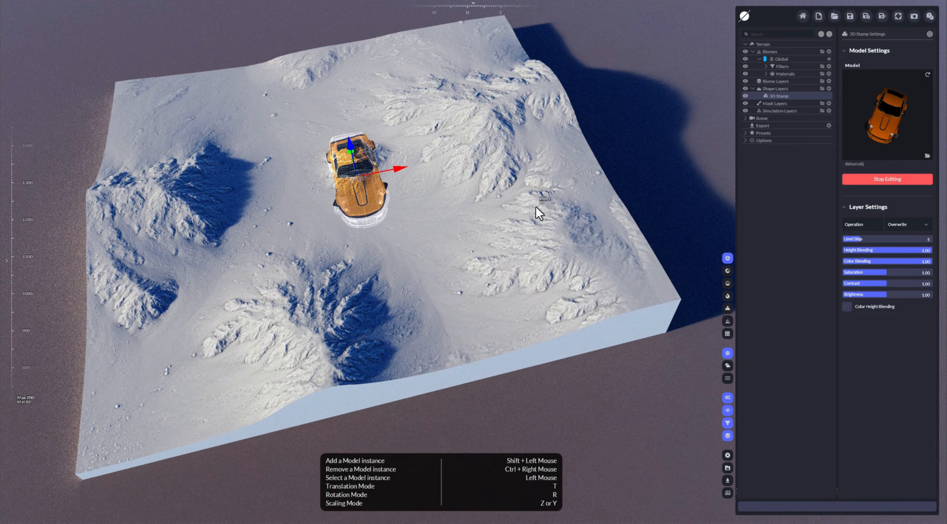
drag(397, 170, 336, 166)
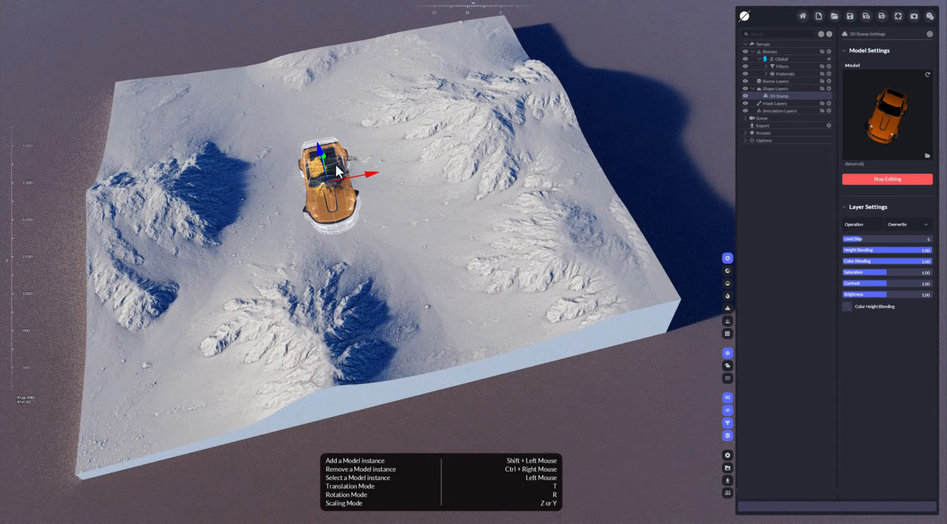
right_drag(335, 202, 360, 125)
scroll(359, 178, up, 5)
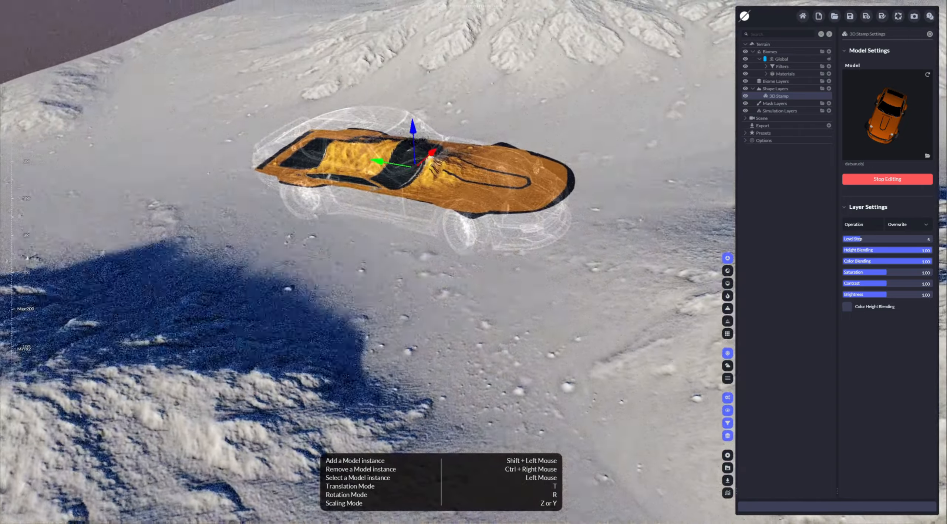
drag(413, 130, 403, 82)
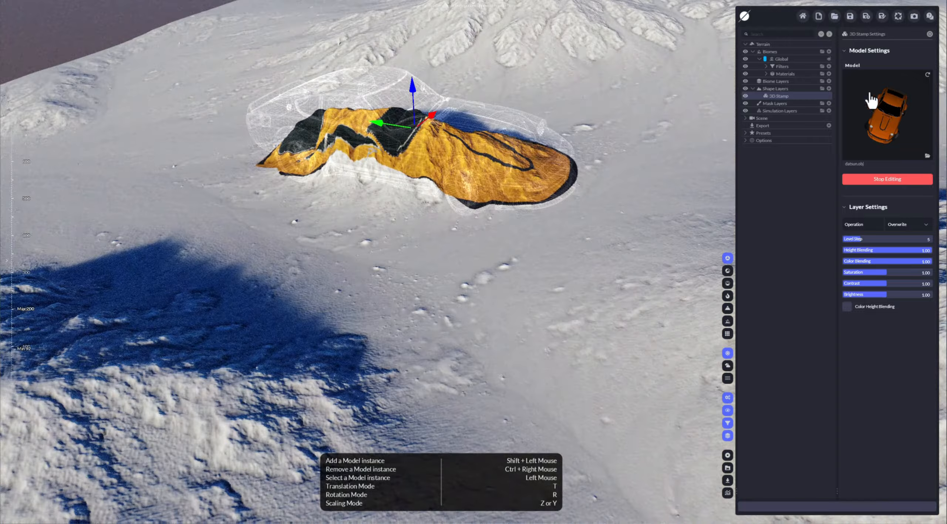
Stop editing the car, raise the 3D Stamp layer's Level Step to 11, and check the terrain's precision setting.
click(776, 88)
right_drag(519, 166, 436, 189)
scroll(462, 211, up, 4)
click(783, 96)
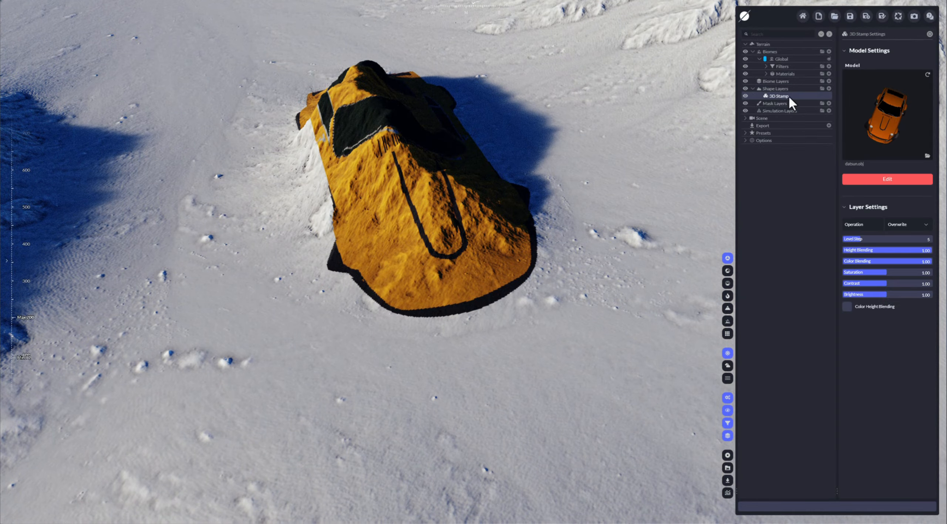
drag(868, 238, 877, 238)
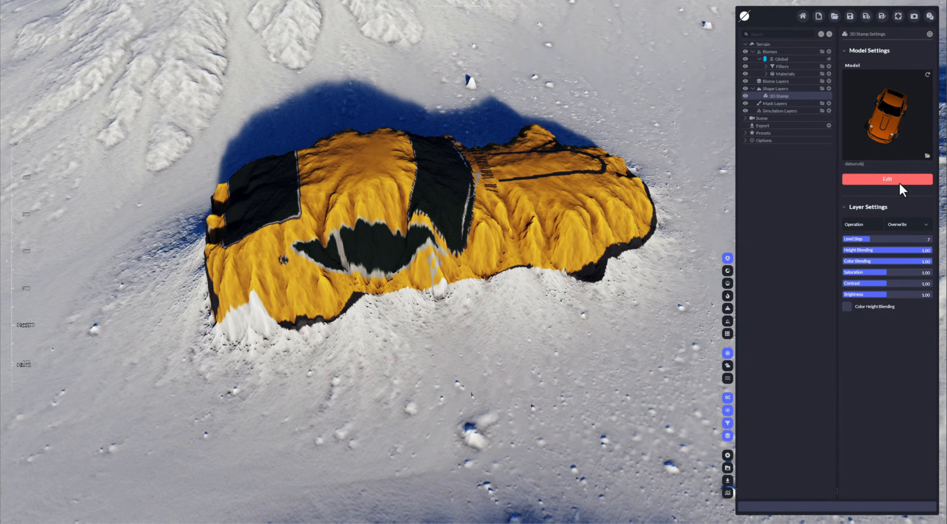
drag(876, 238, 889, 238)
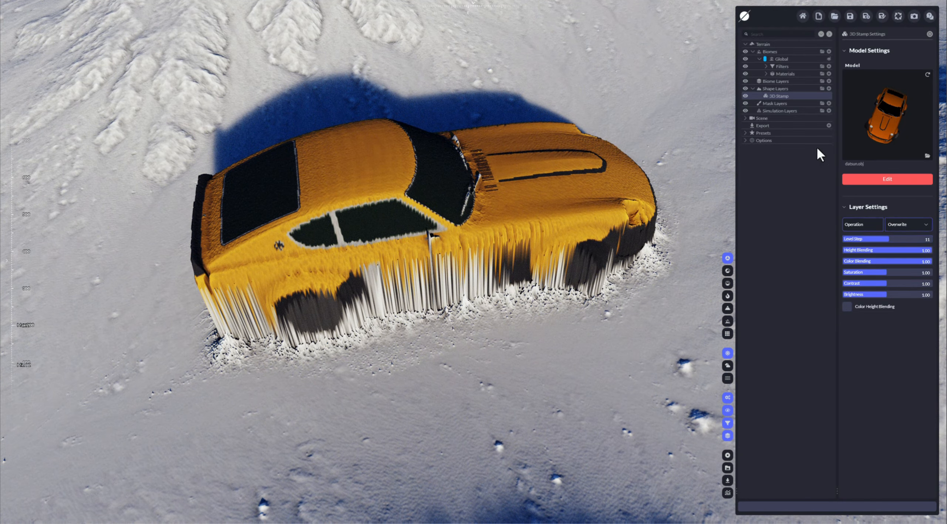
click(791, 44)
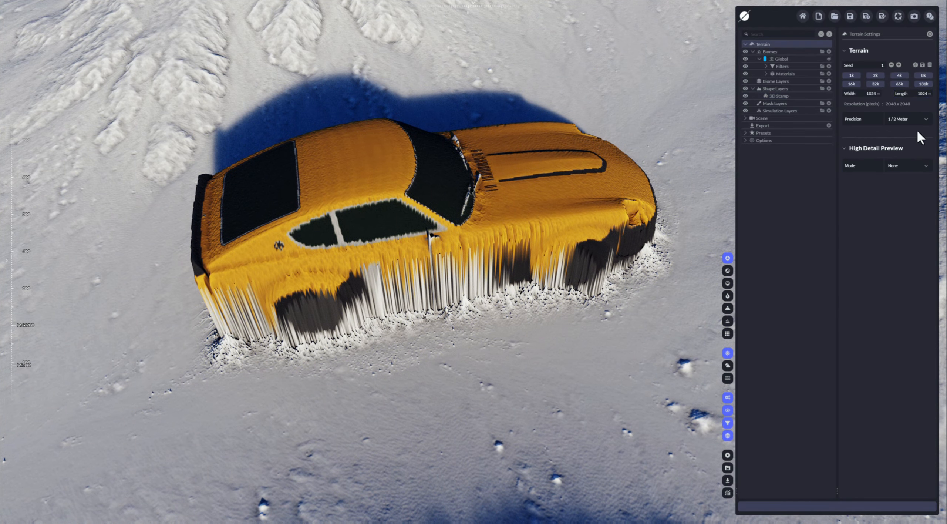
click(791, 96)
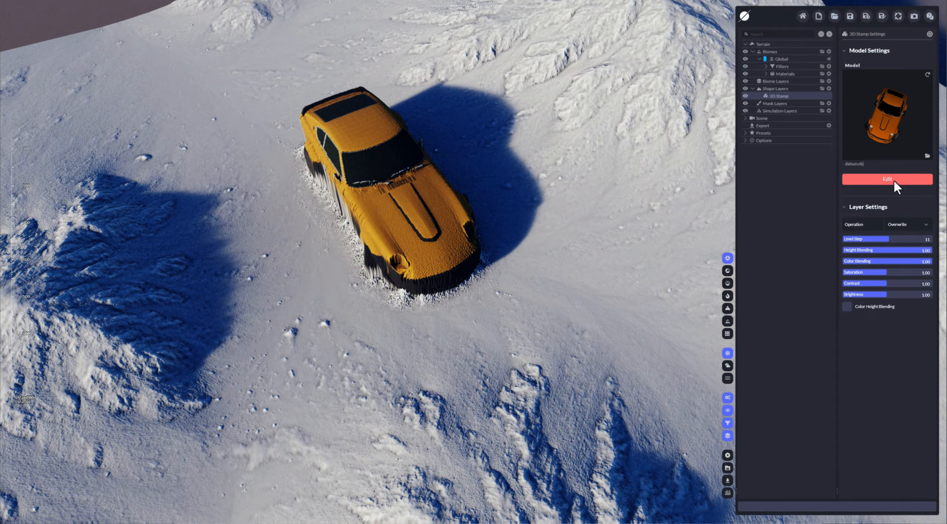
Edit the stamp again, shift the placed car slightly across the terrain and tilt it nose-down into the ground.
click(891, 180)
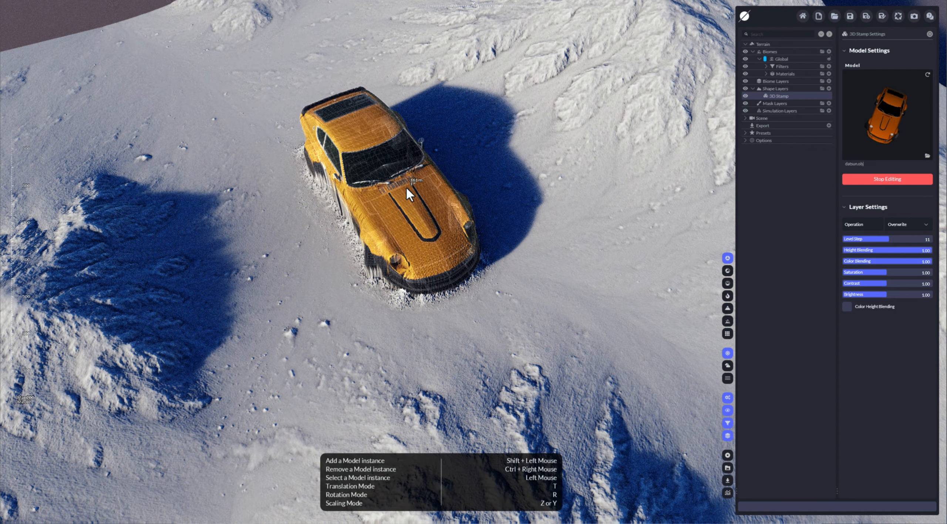
click(409, 185)
drag(428, 163, 378, 145)
key(r)
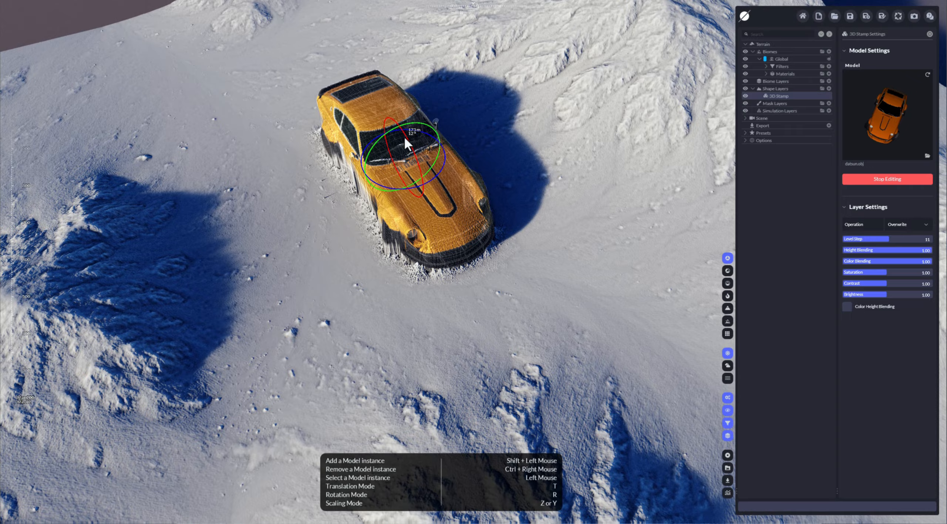
drag(407, 137, 417, 159)
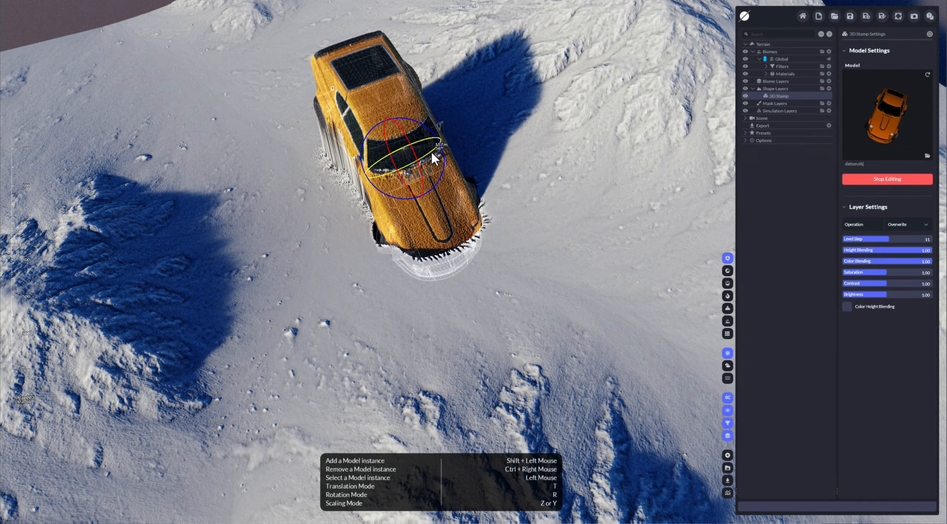
key(t)
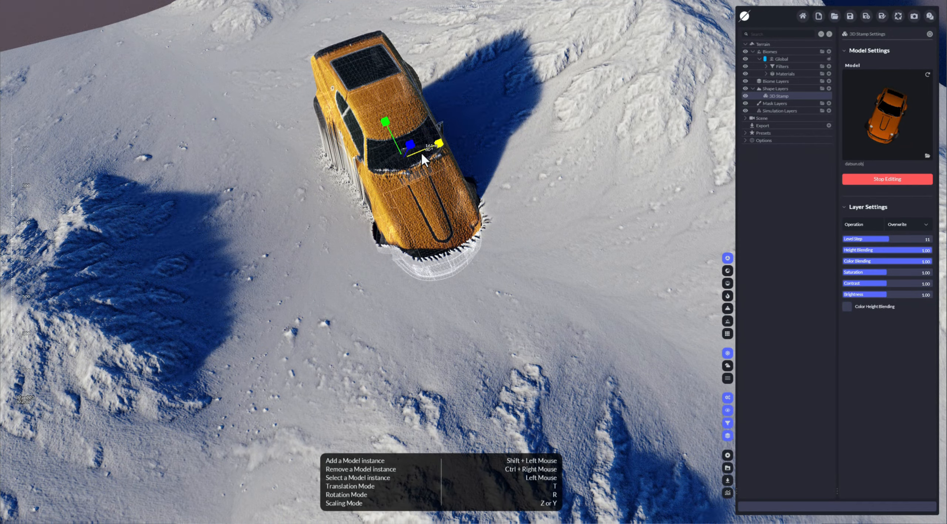
key(t)
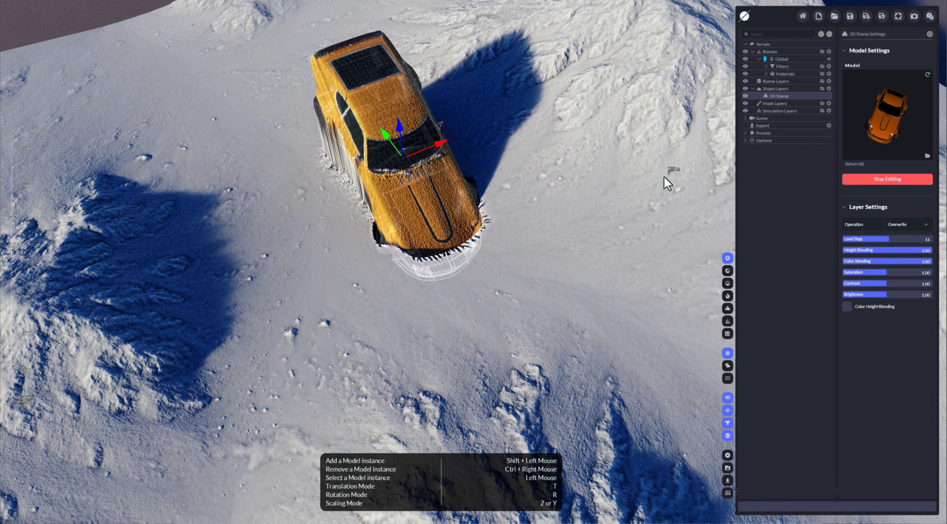
Set the 3D Stamp layer's operation to Add and examine the effect on the tilted car.
right_drag(478, 205, 417, 222)
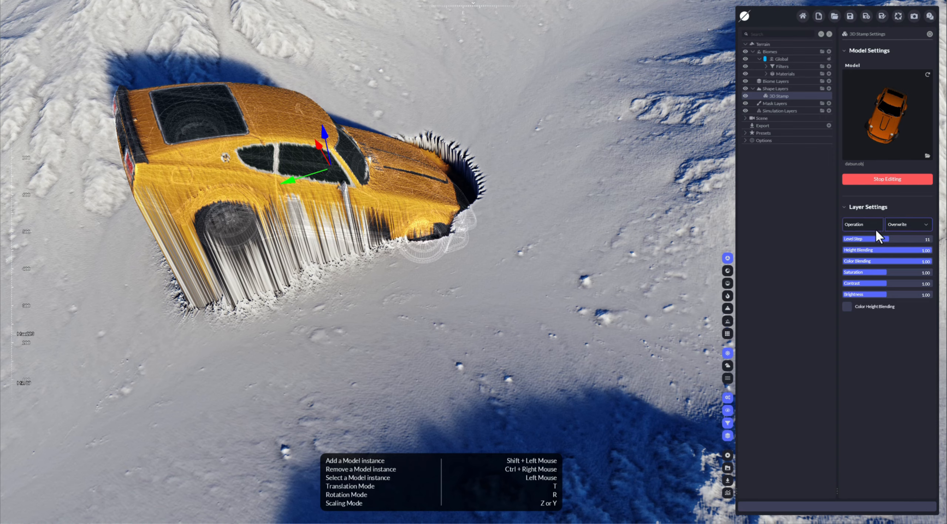
click(924, 224)
click(917, 241)
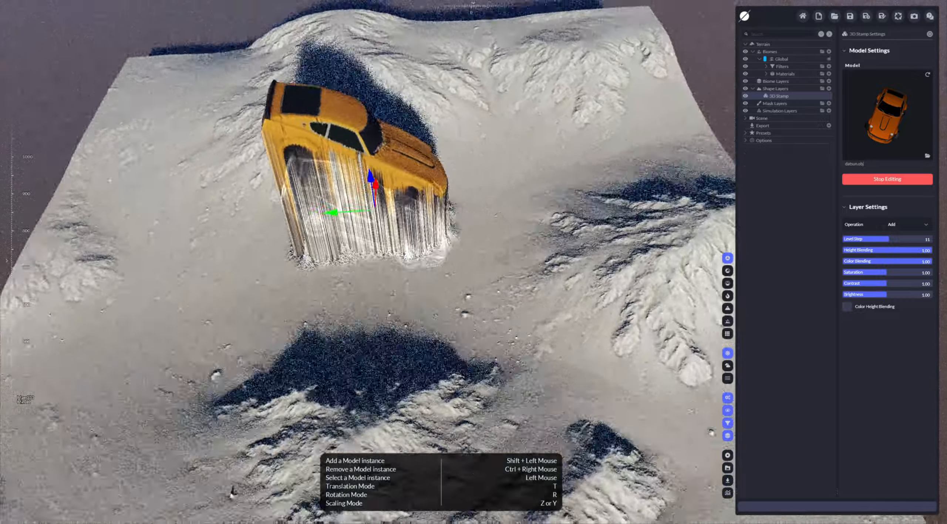
right_drag(474, 262, 501, 262)
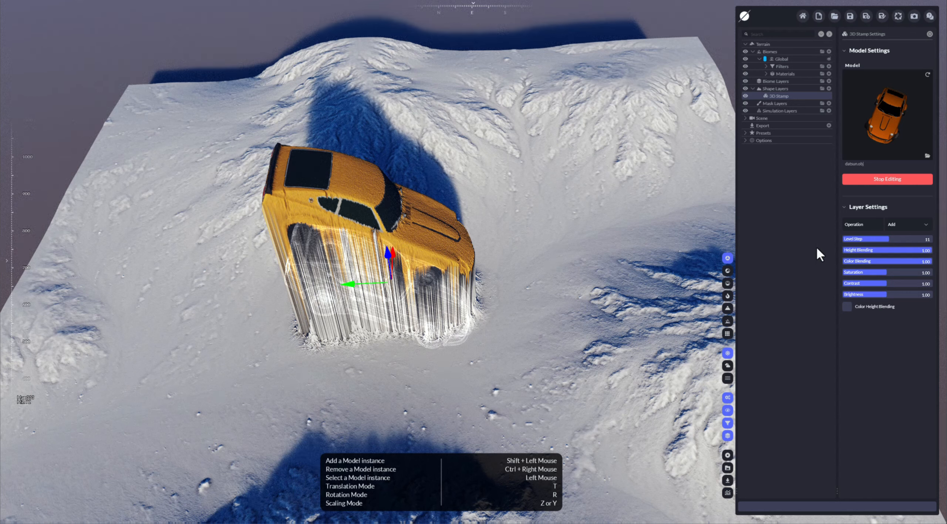
Set the 3D Stamp layer's operation to Max and raise the car until its buried nose clears the ground.
click(924, 225)
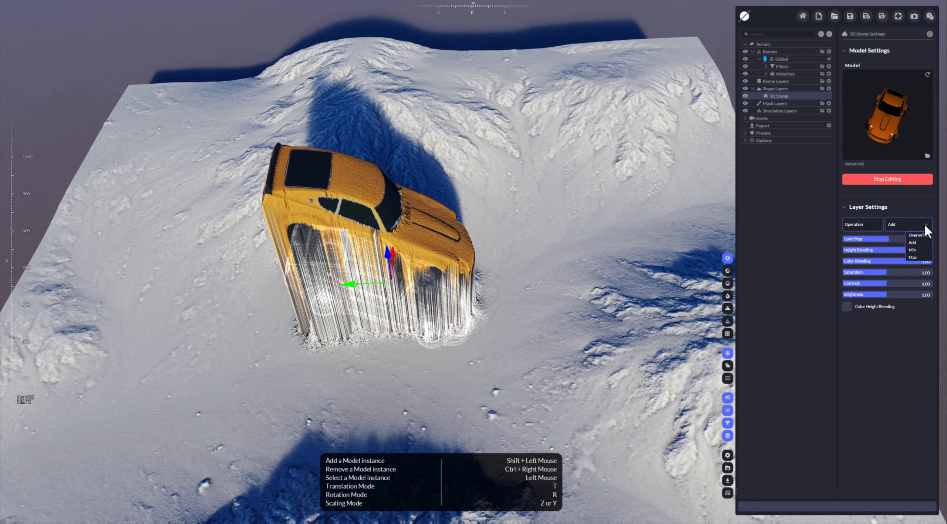
click(920, 257)
right_drag(506, 303, 507, 222)
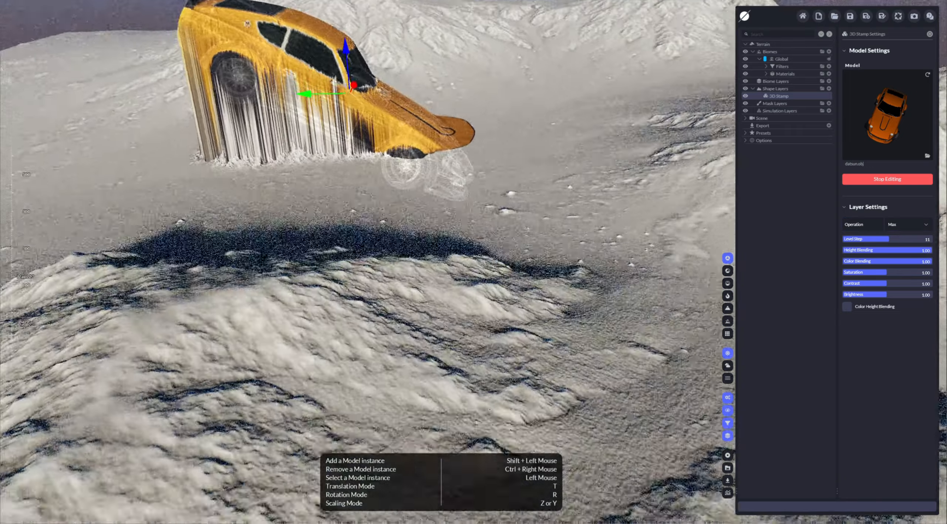
right_drag(536, 321, 508, 279)
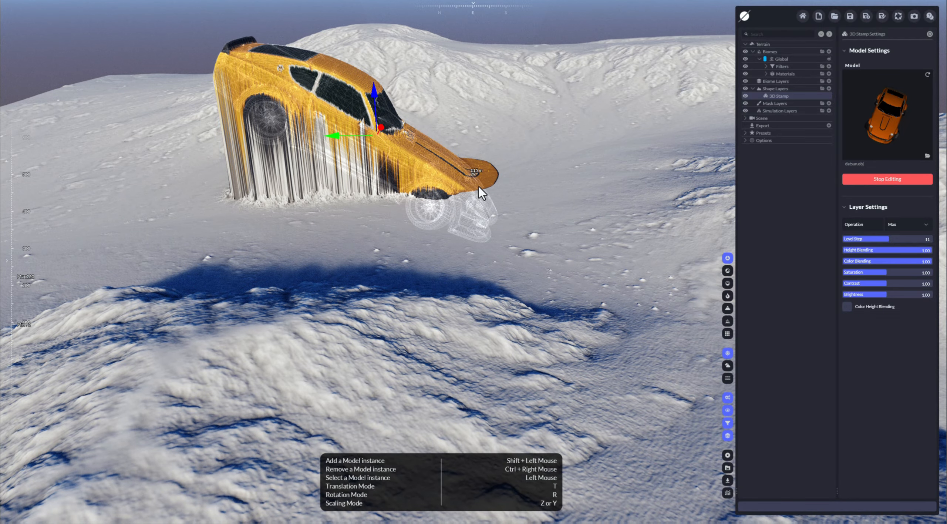
drag(374, 99, 375, 53)
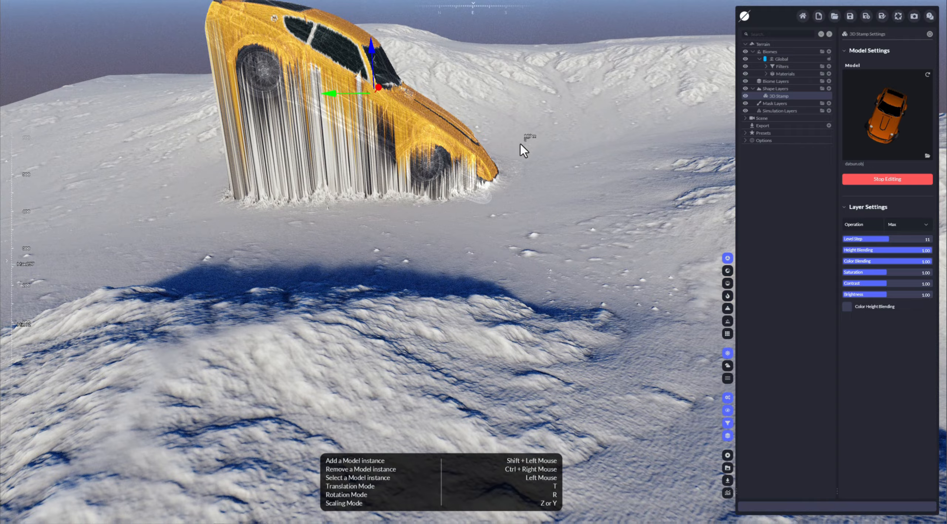
Slide the car sideways to the mountain near the terrain's western edge and roll it onto its side.
right_drag(521, 143, 521, 148)
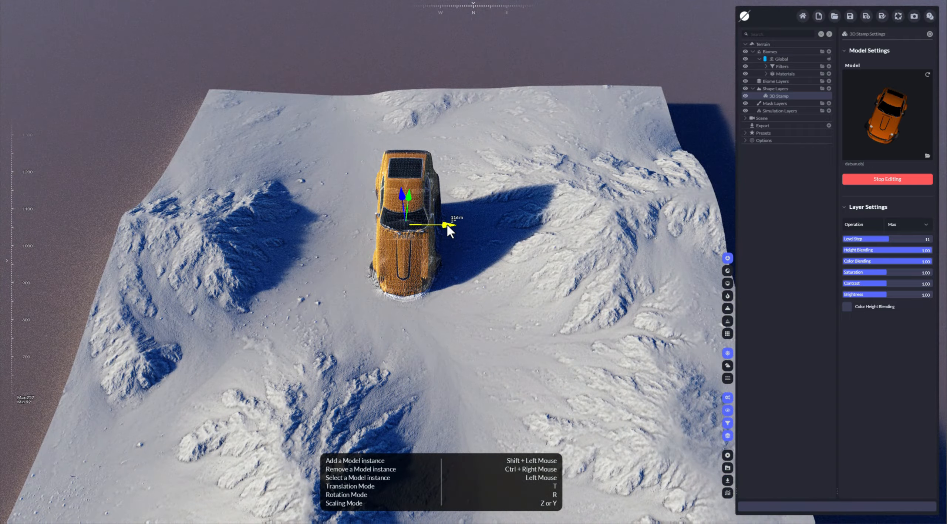
drag(447, 223, 223, 189)
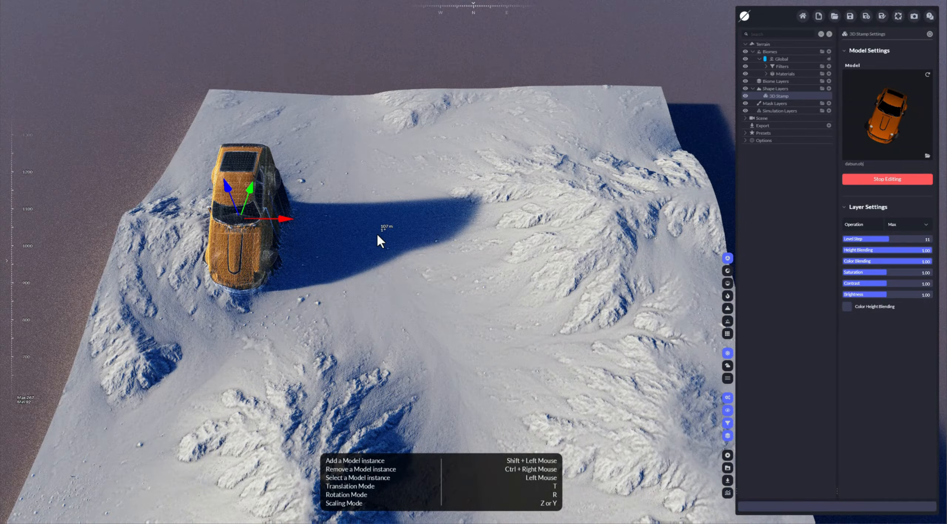
key(r)
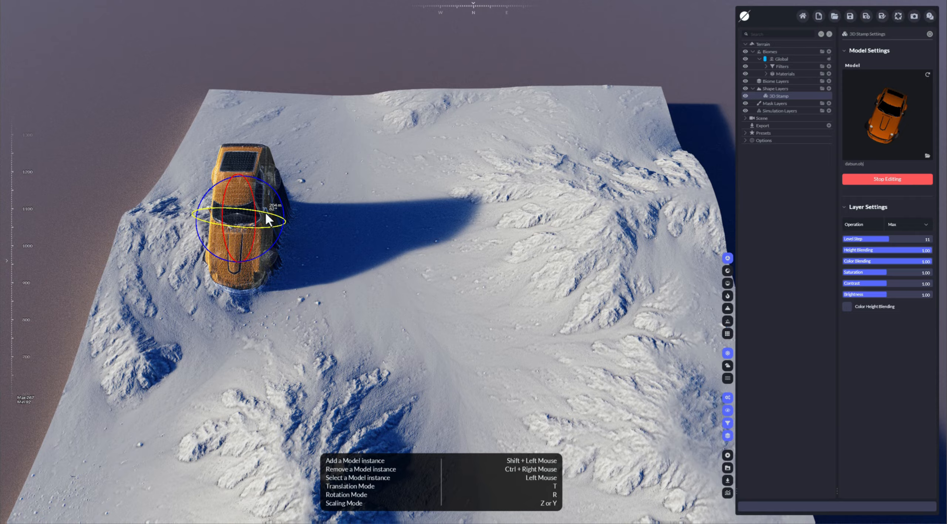
drag(267, 217, 302, 219)
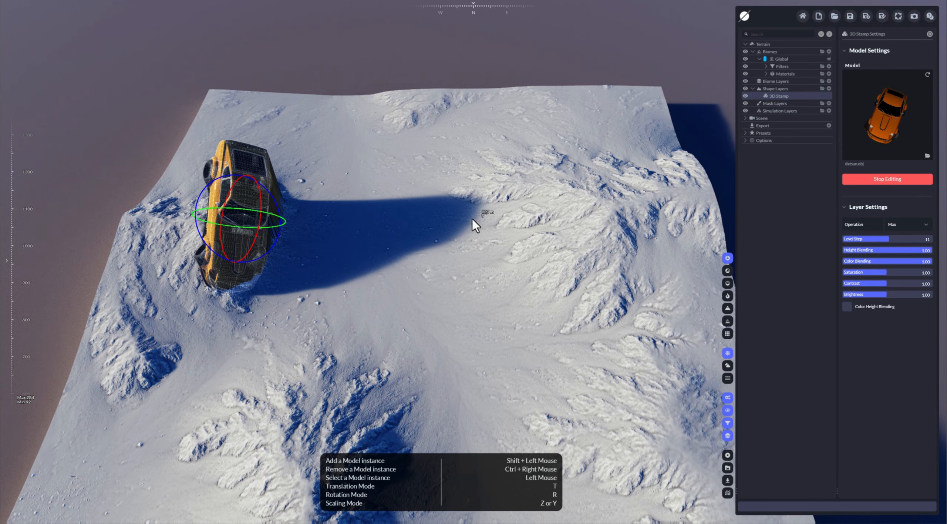
Place six more instances of the car model spread across the middle and eastern parts of the terrain.
shift+click(371, 165)
shift+click(489, 244)
shift+click(377, 290)
shift+click(475, 361)
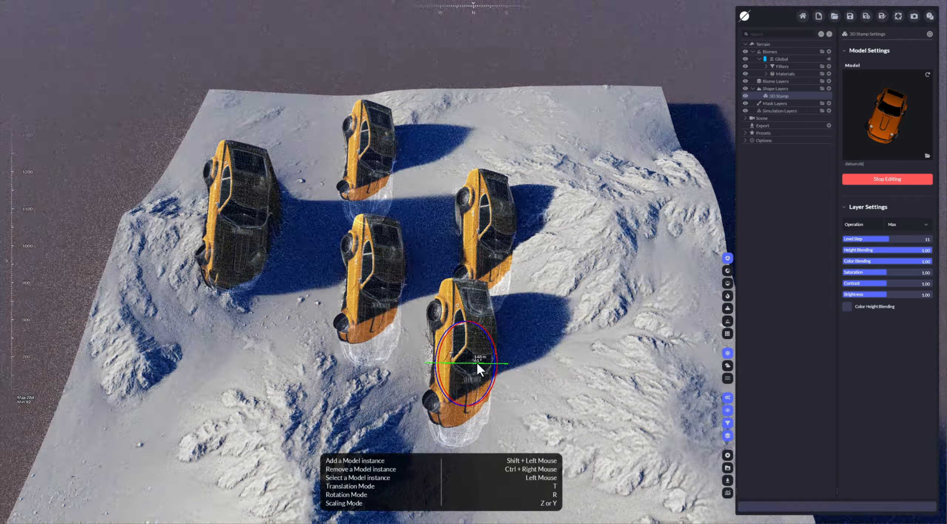
shift+click(622, 285)
shift+click(587, 155)
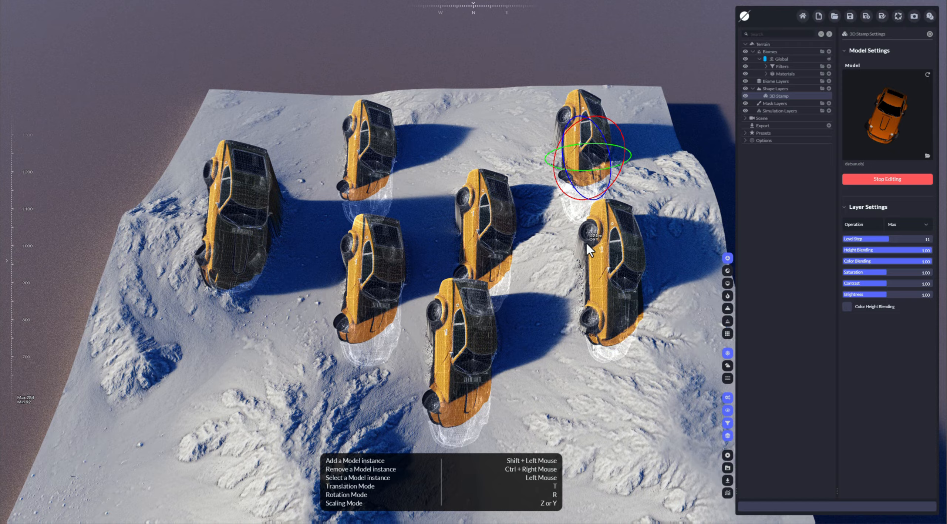
Lower the 3D Stamp layer's Level Step to 8 for all the placed cars.
drag(582, 241, 436, 281)
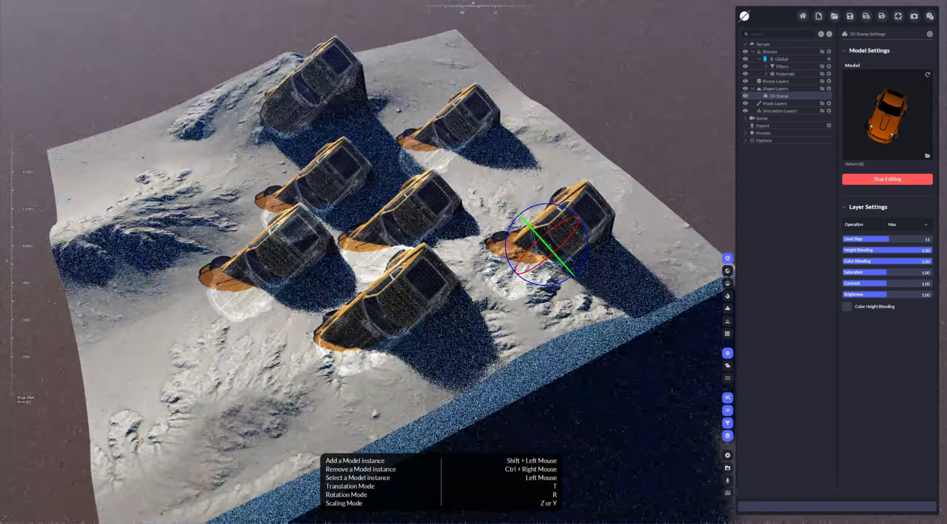
middle_drag(436, 281, 418, 261)
drag(418, 260, 536, 273)
scroll(473, 262, up, 2)
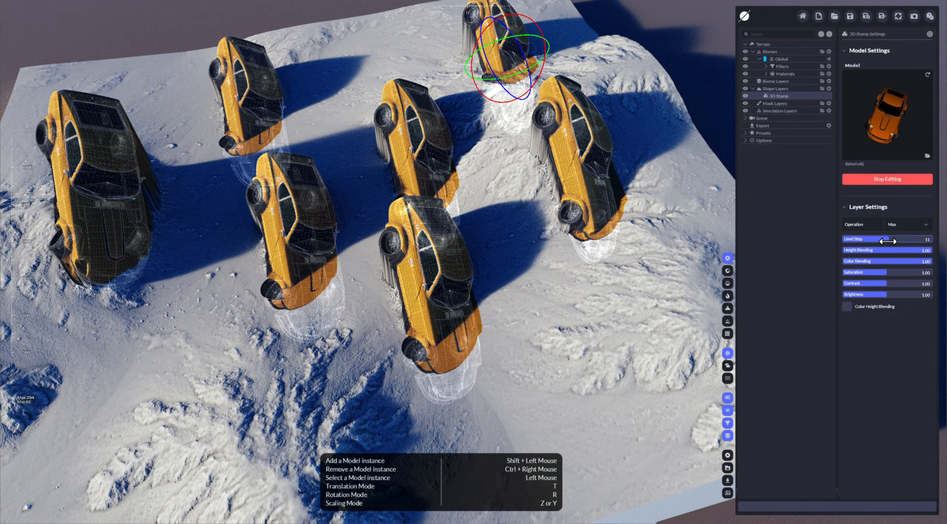
drag(887, 241, 874, 239)
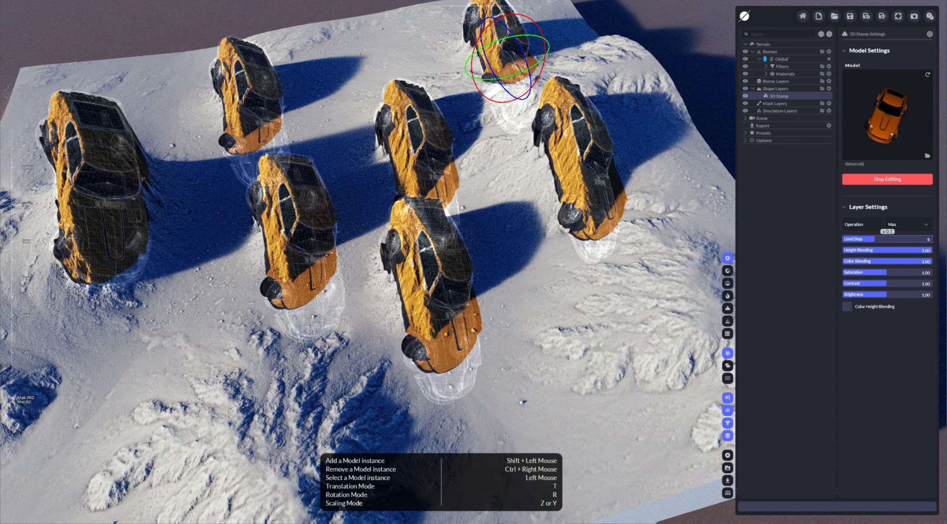
Leave stamp editing and examine the stamped cars on the terrain from several angles and distances.
right_drag(561, 261, 458, 163)
click(788, 90)
key(w)
key(q)
key(s)
mouse_move(431, 217)
right_down()
mouse_move(430, 289)
mouse_move(430, 259)
mouse_move(506, 255)
mouse_move(385, 266)
mouse_move(366, 258)
mouse_move(366, 285)
mouse_move(441, 214)
right_up()
key(a)
key(d)
key(s)
key(a)
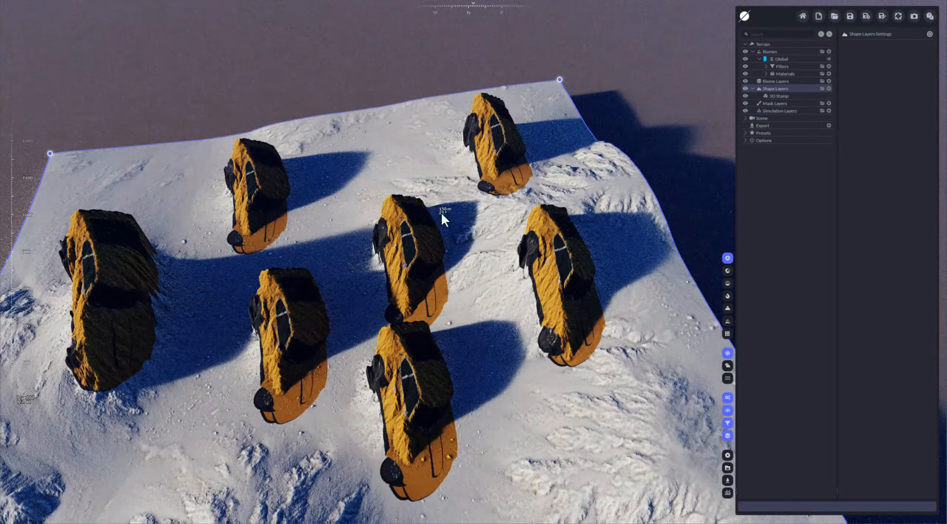
click(785, 95)
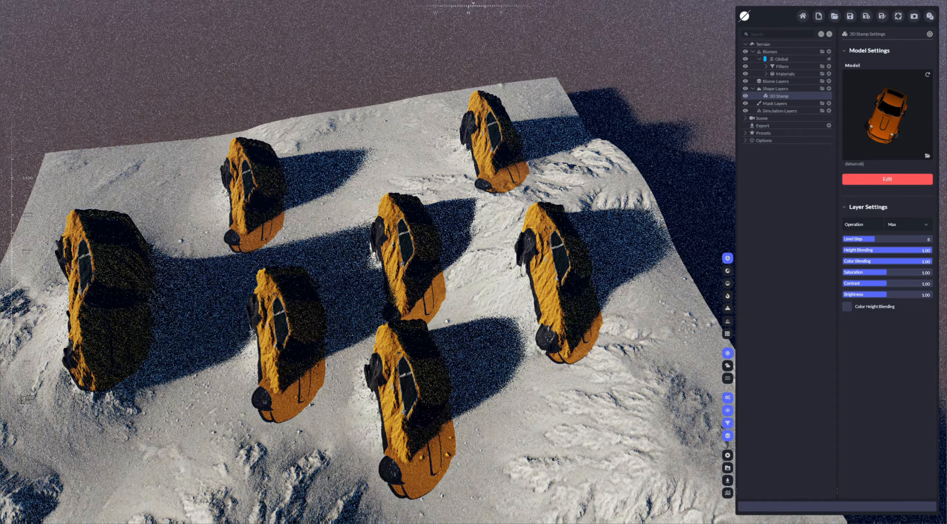
key(s)
right_drag(441, 259, 466, 322)
key(s)
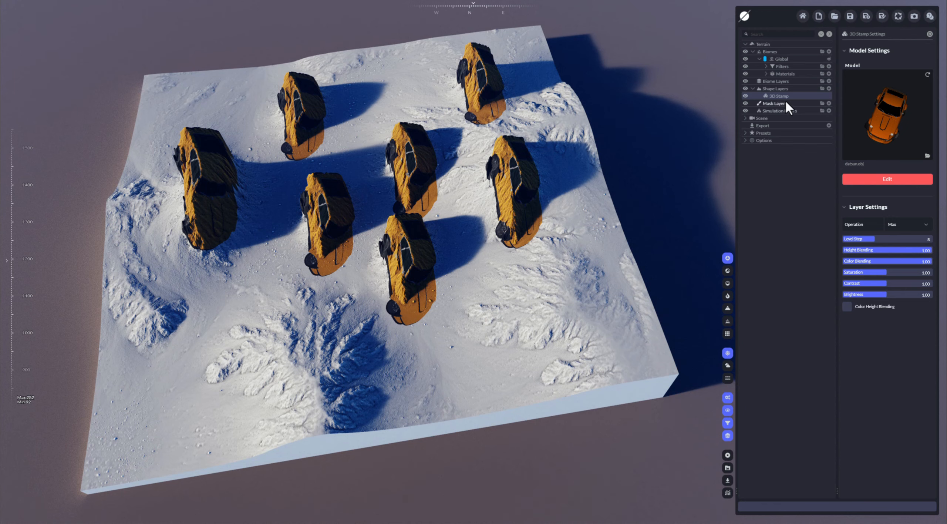
Delete the car's 3D Stamp layer and add a new, empty 3D Stamp layer to the shape layers.
key(Delete)
click(828, 88)
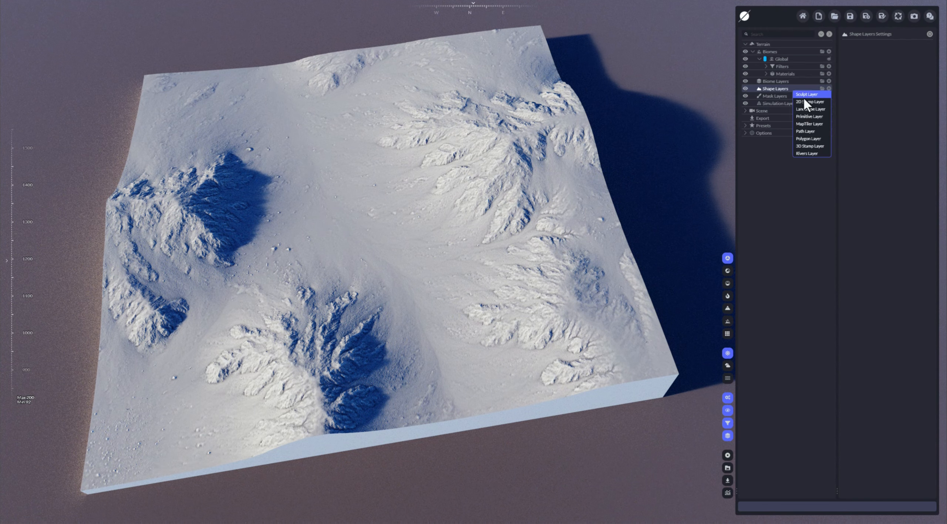
click(805, 145)
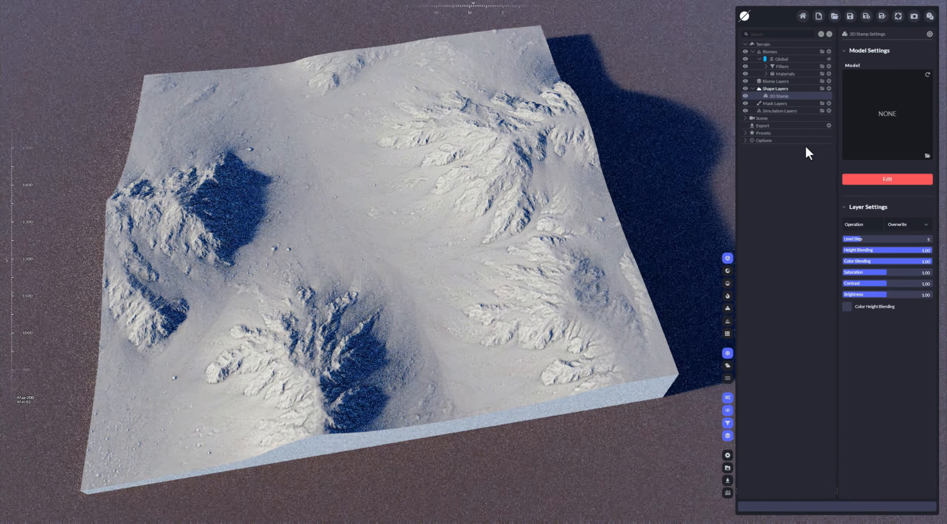
Load suzanne.dae as the stamp model on the western mountain and raise the layer's Level Step to 8.
click(927, 155)
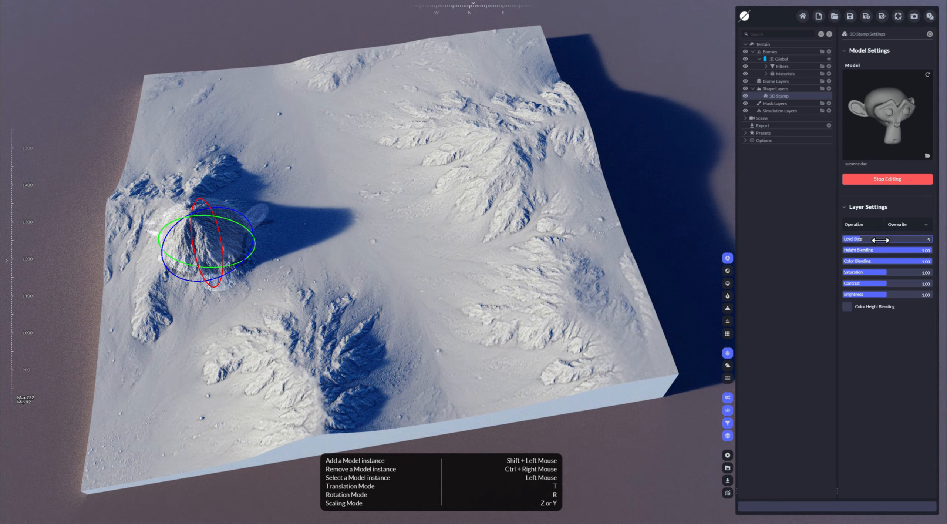
drag(880, 240, 893, 240)
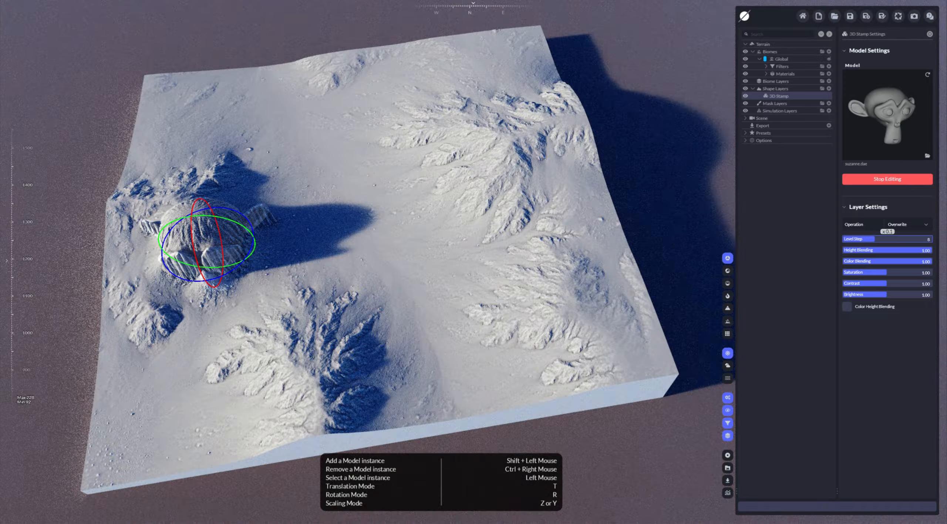
Rotate the stamped monkey head slightly and set the 3D Stamp layer's operation to Max.
scroll(411, 296, up, 10)
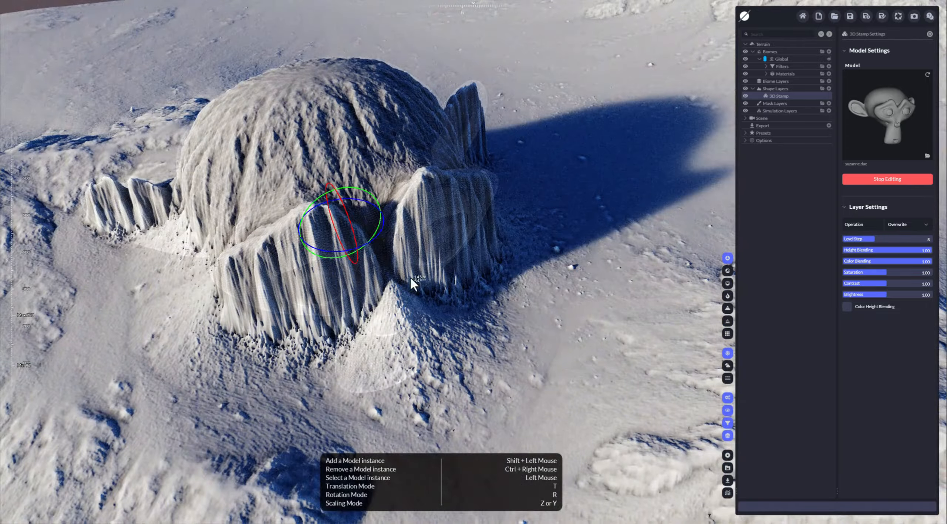
drag(348, 188, 371, 187)
click(909, 224)
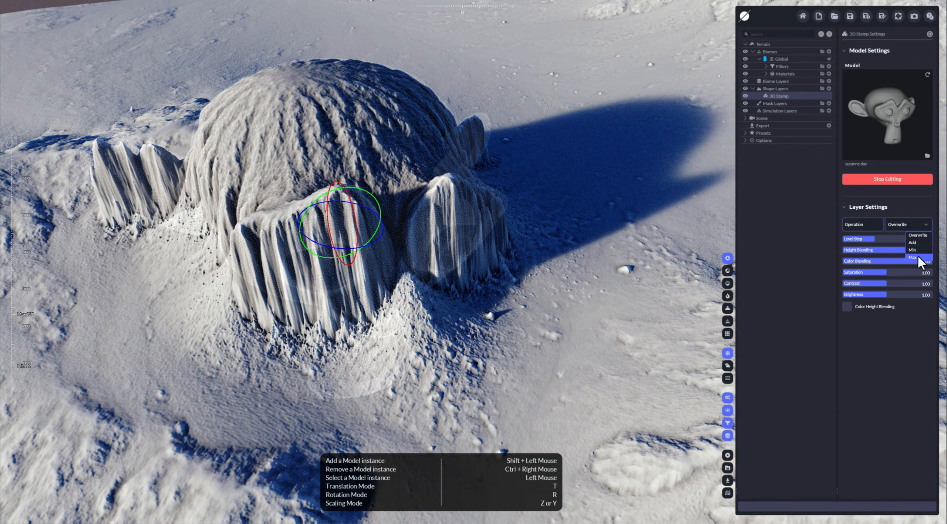
click(914, 256)
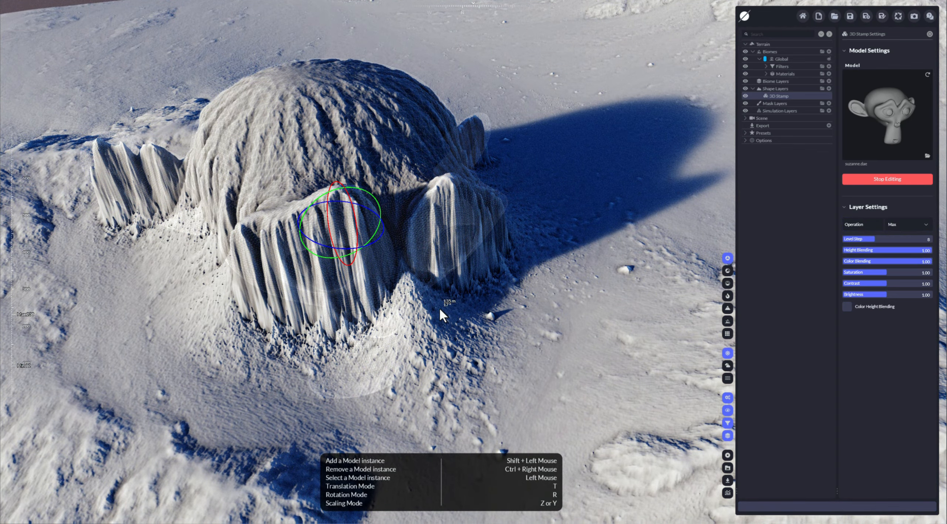
Leave stamp editing of the monkey head with the whole terrain in view.
scroll(439, 306, down, 10)
right_drag(440, 307, 394, 333)
scroll(220, 234, down, 3)
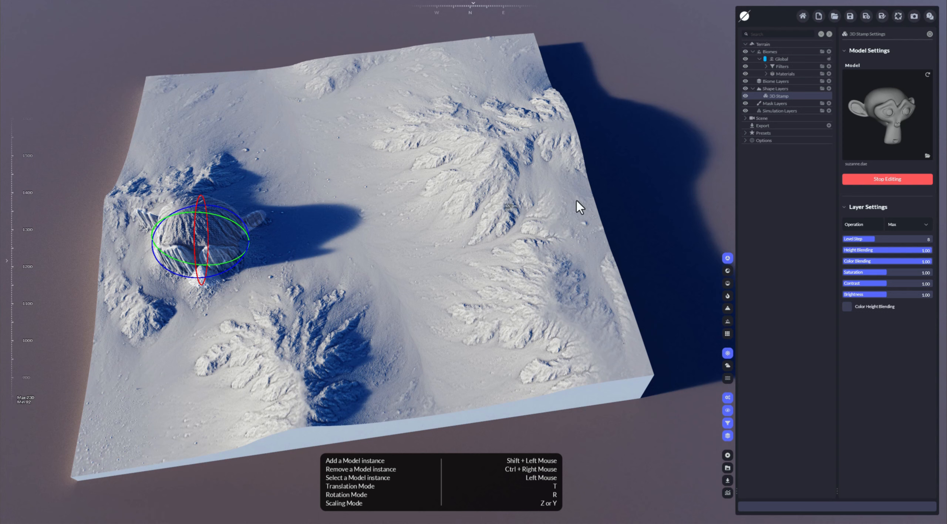
click(879, 179)
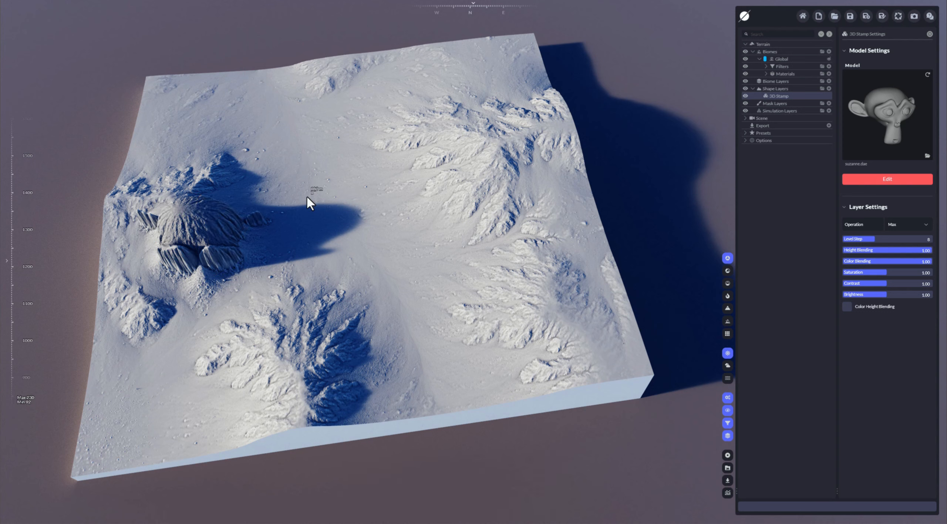